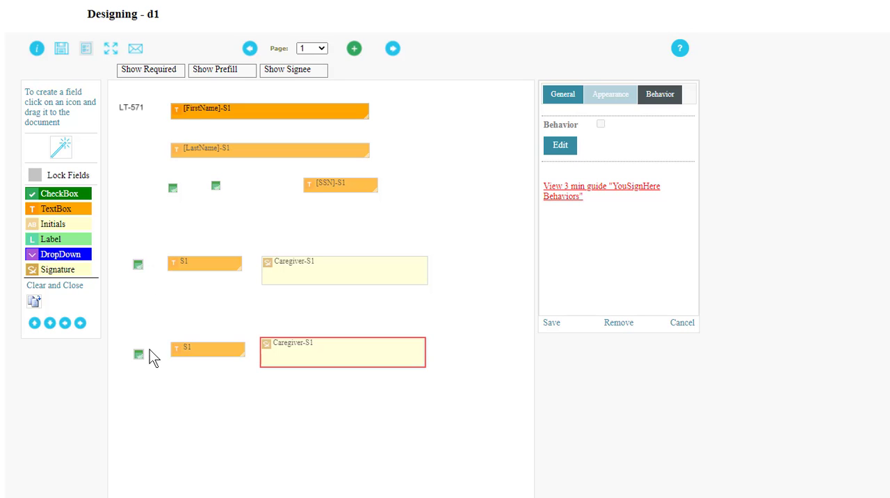
Examine the group name of the two checkboxes beside the signature rows and the upper one's general value
left_click(138, 264)
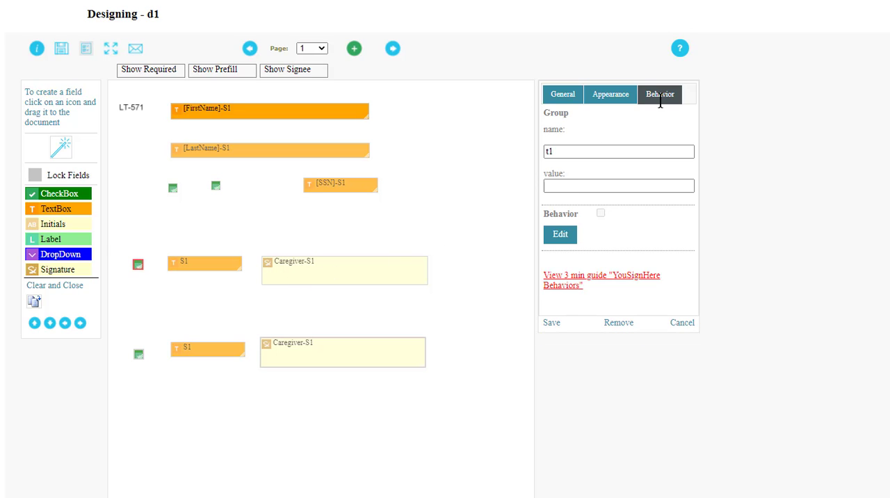
left_click(556, 155)
left_click(139, 354)
left_click(138, 264)
left_click(571, 97)
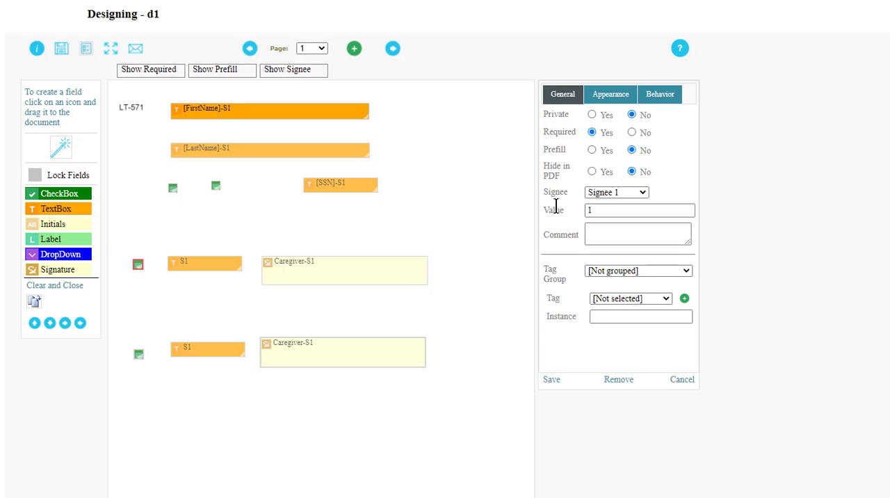
left_click(586, 211)
double_click(595, 212)
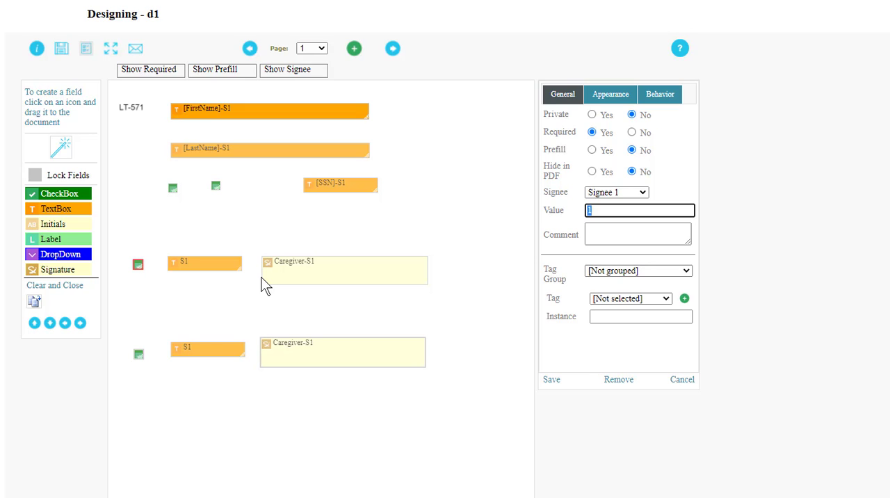
Examine the upper Caregiver signature's role and behavior, and the general settings of the text box beside it
left_click(276, 285)
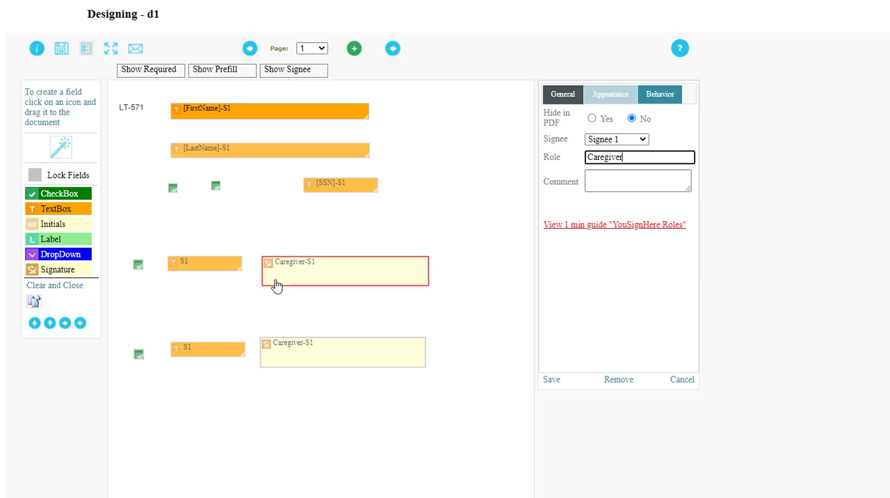
left_click(227, 272)
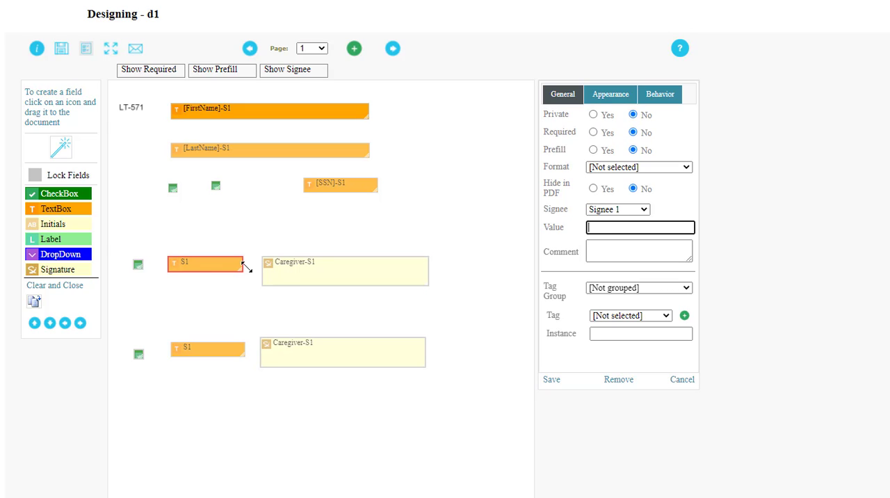
left_click(284, 272)
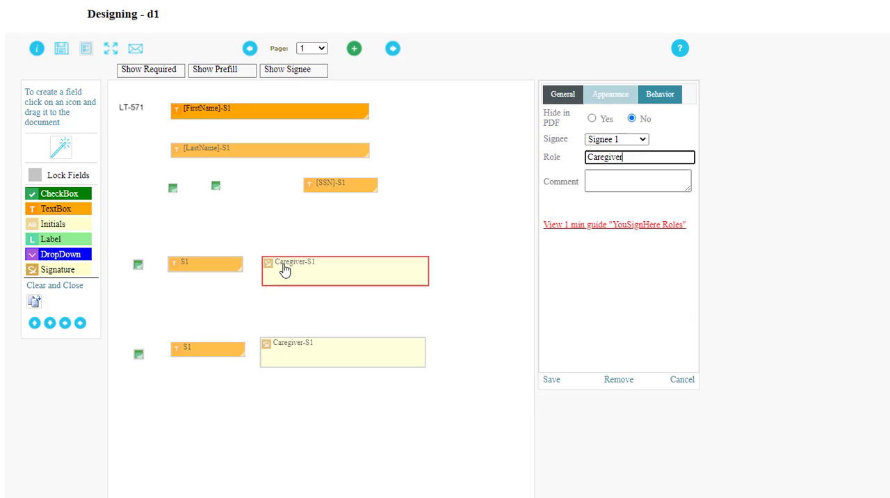
left_click(658, 98)
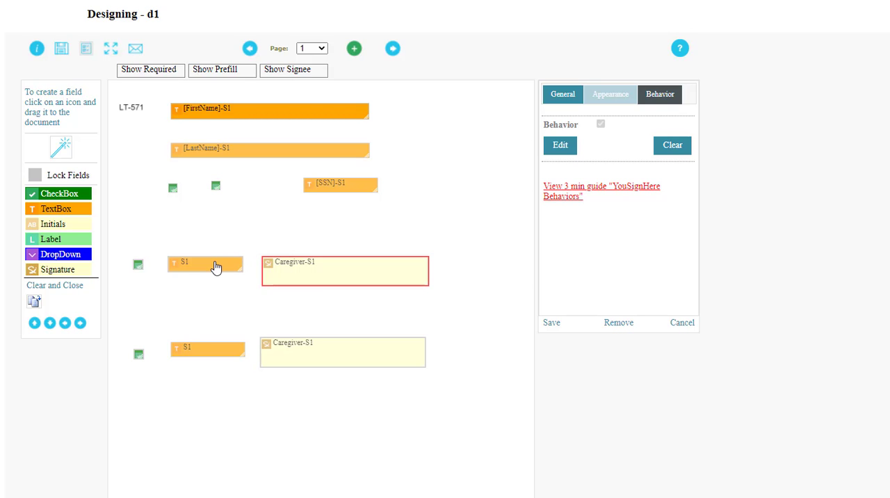
Add and save an On Sign behavior on the lower Caregiver signature, targeting the S1 text box in the same row
left_click(267, 350)
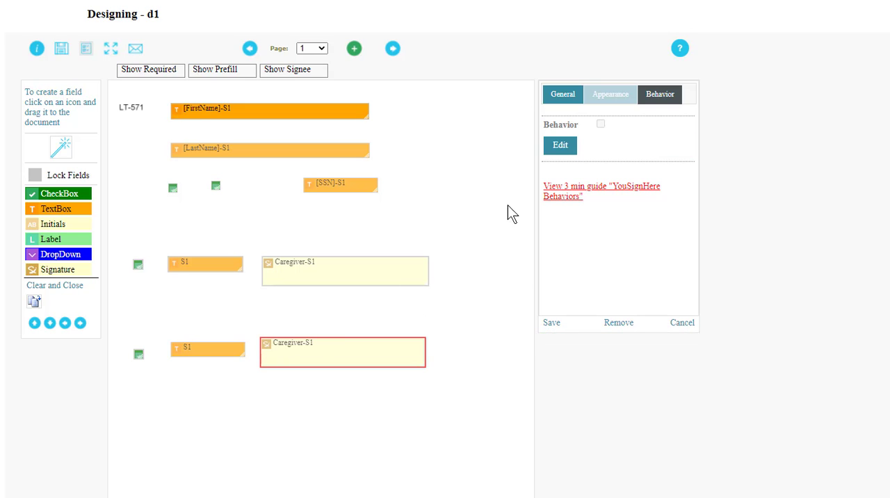
left_click(563, 154)
left_click(565, 153)
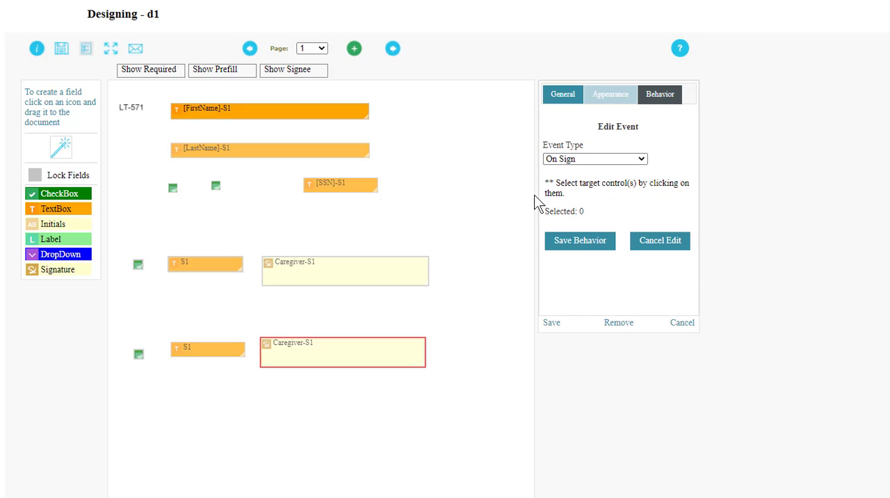
left_click(213, 349)
left_click(572, 249)
left_click(550, 323)
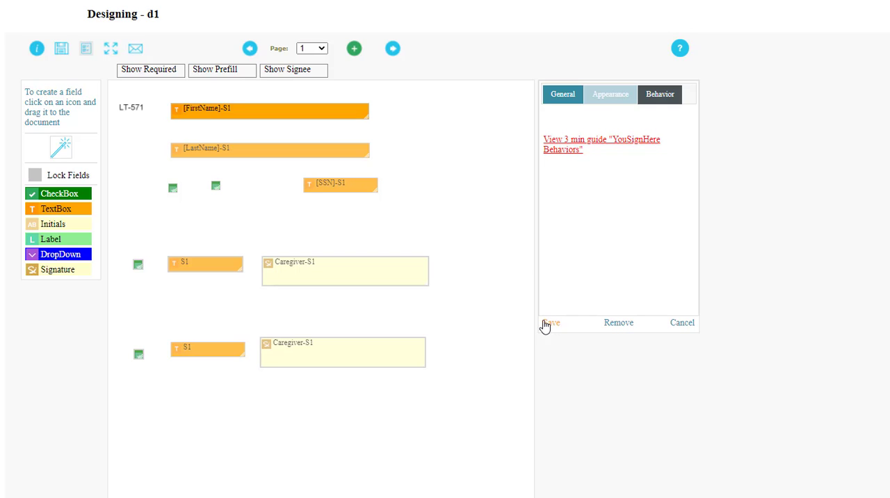
left_click(390, 344)
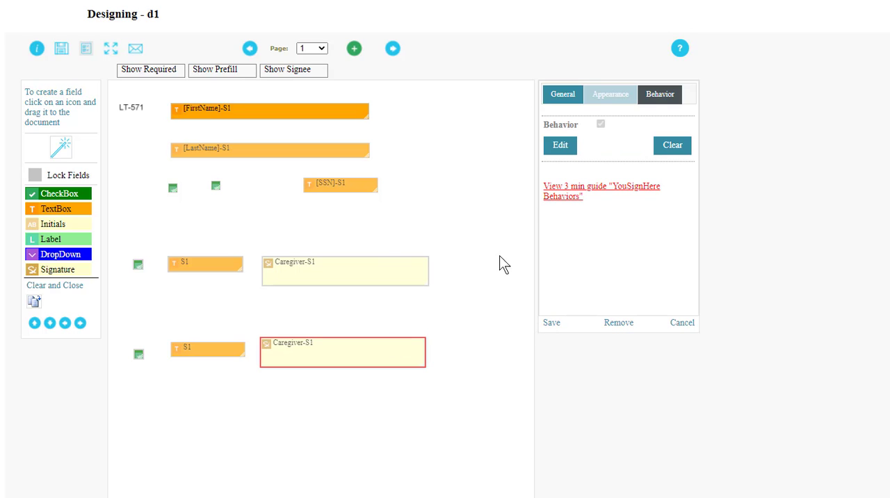
left_click(353, 278)
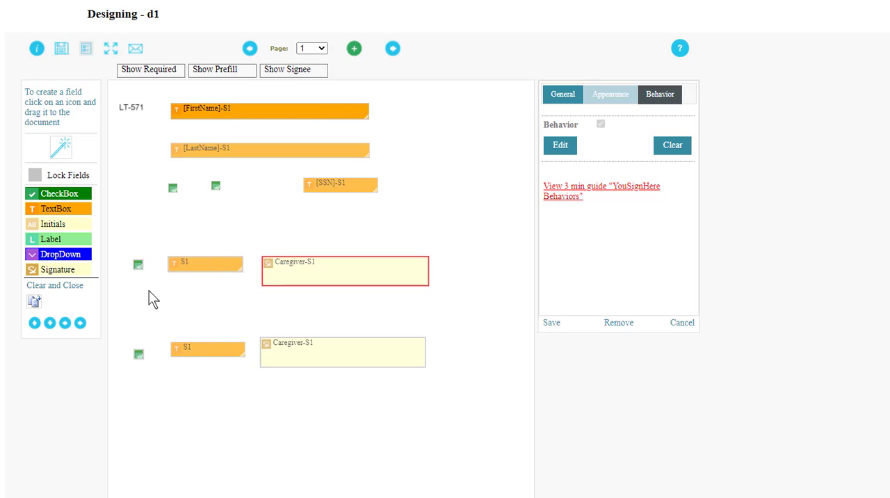
Give the upper row's checkbox an On Change behavior with the Show action for its S1 text box and Caregiver signature, and save it
left_click(137, 265)
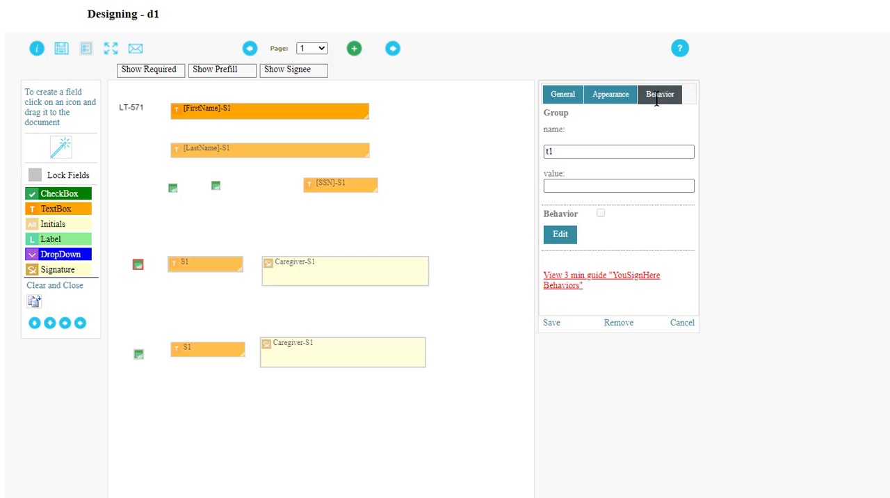
left_click(558, 235)
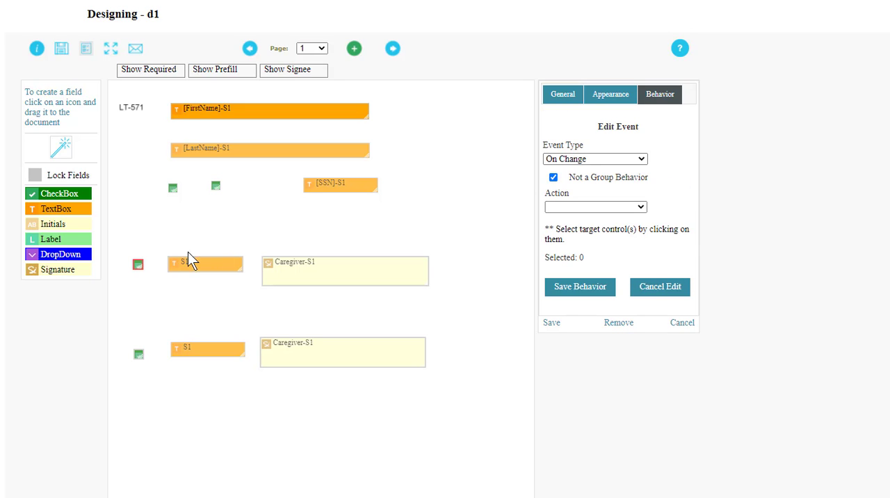
left_click(571, 206)
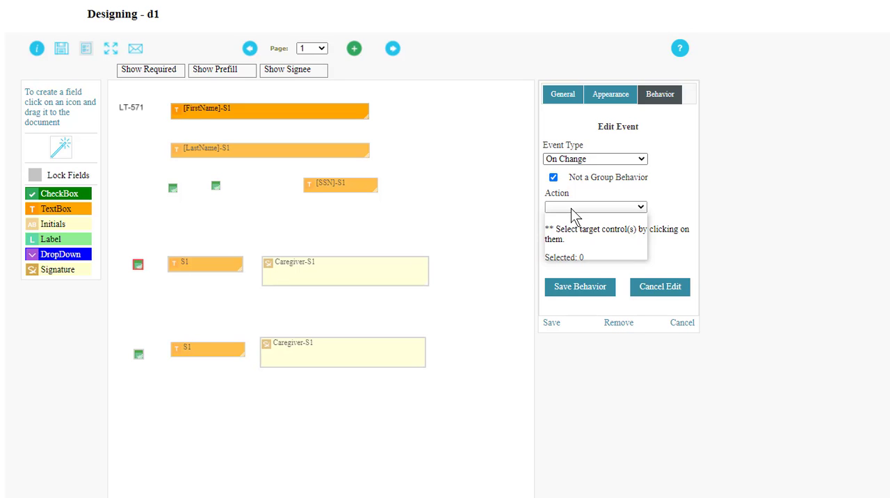
left_click(561, 241)
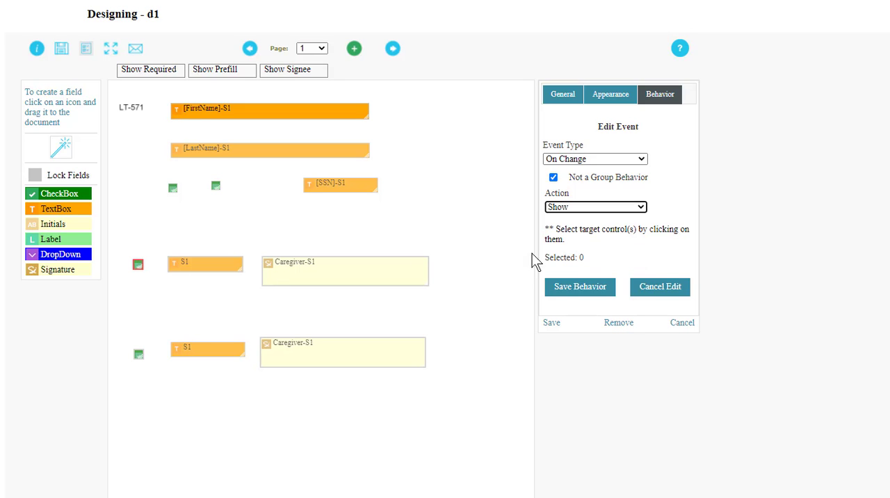
left_click(235, 271)
left_click(295, 279)
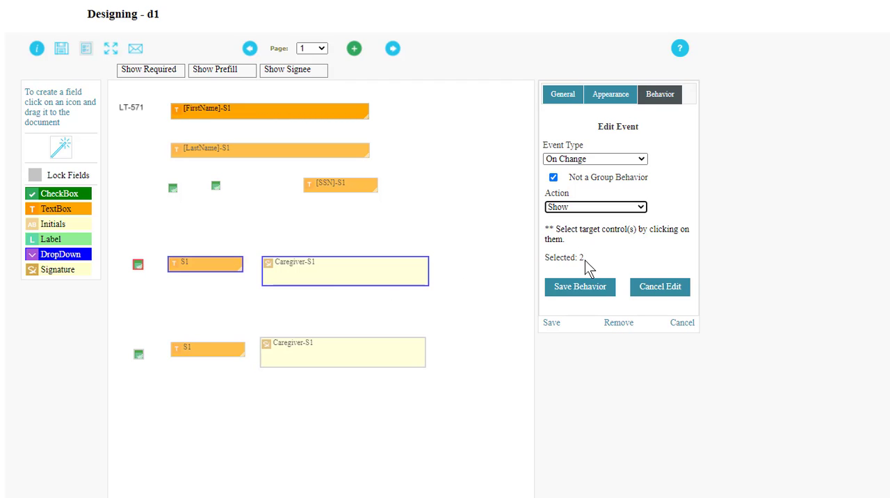
left_click(582, 286)
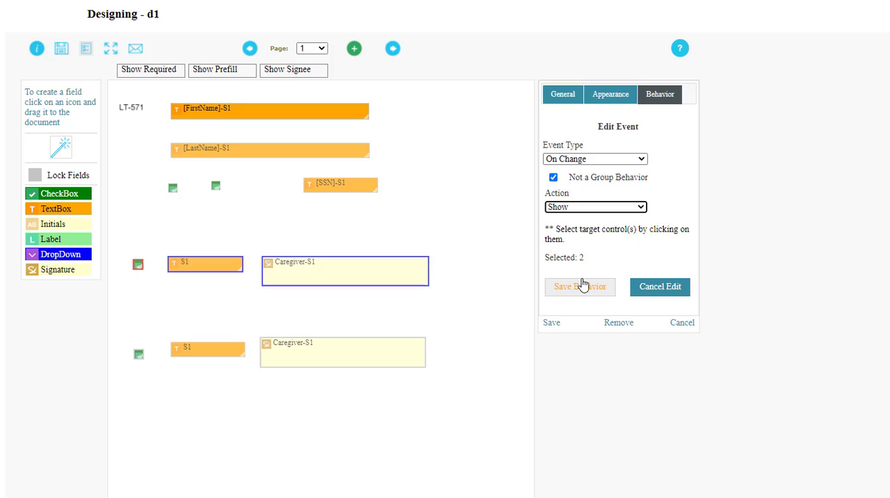
left_click(551, 324)
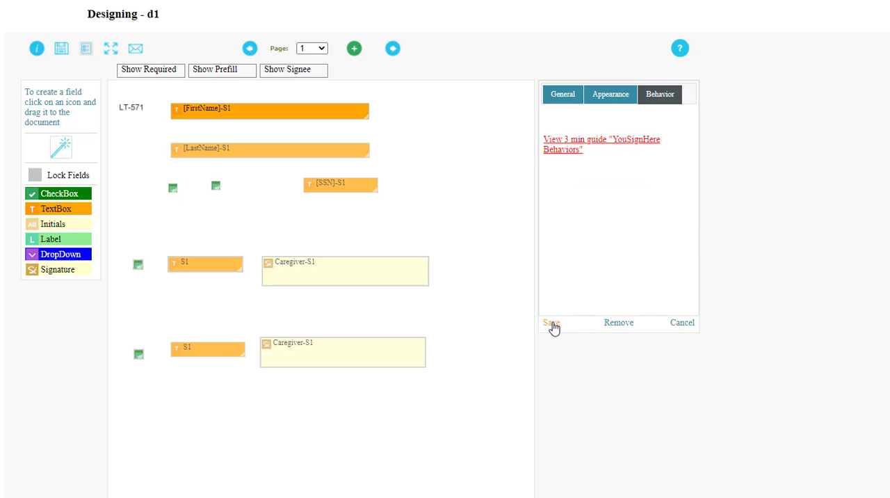
Give the lower row's checkbox an On Change behavior that shows the S1 text box and Caregiver signature beside it, and save it
left_click(139, 354)
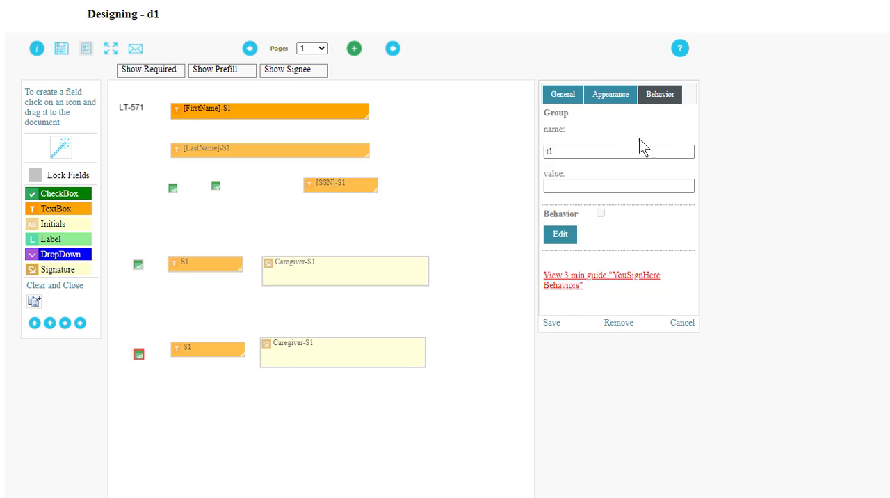
left_click(561, 235)
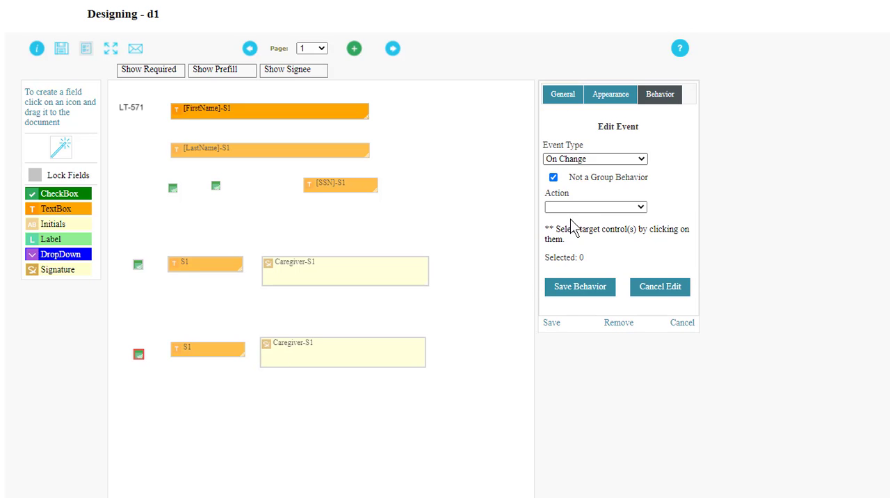
left_click(572, 207)
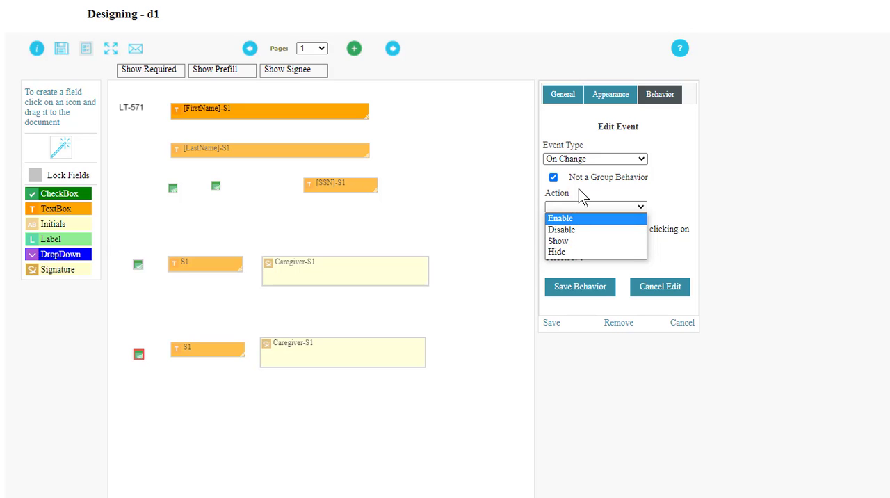
left_click(557, 241)
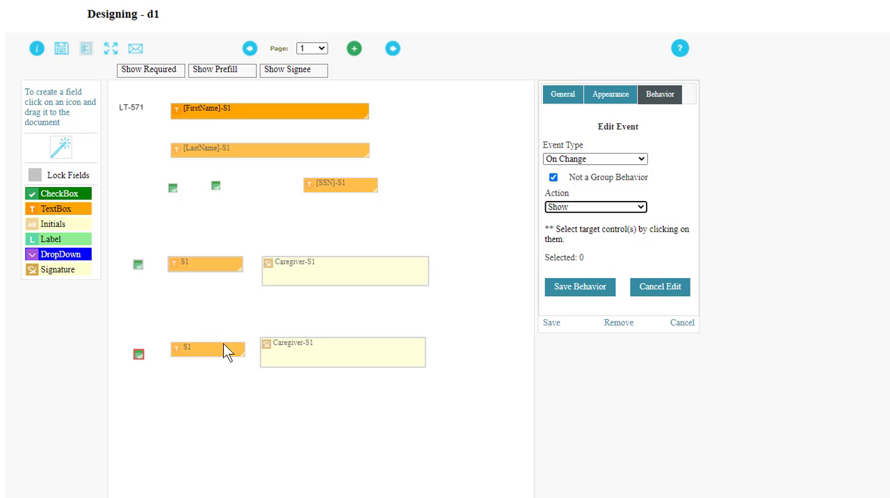
left_click(212, 355)
left_click(364, 352)
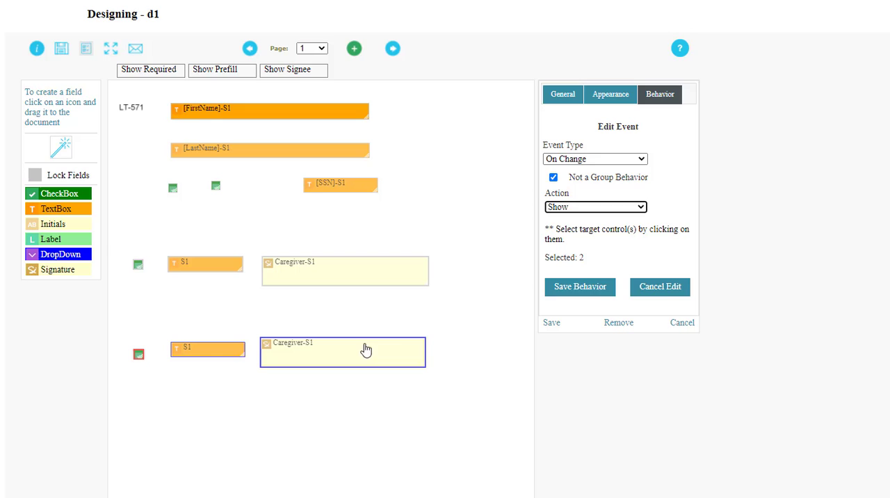
left_click(558, 290)
left_click(550, 323)
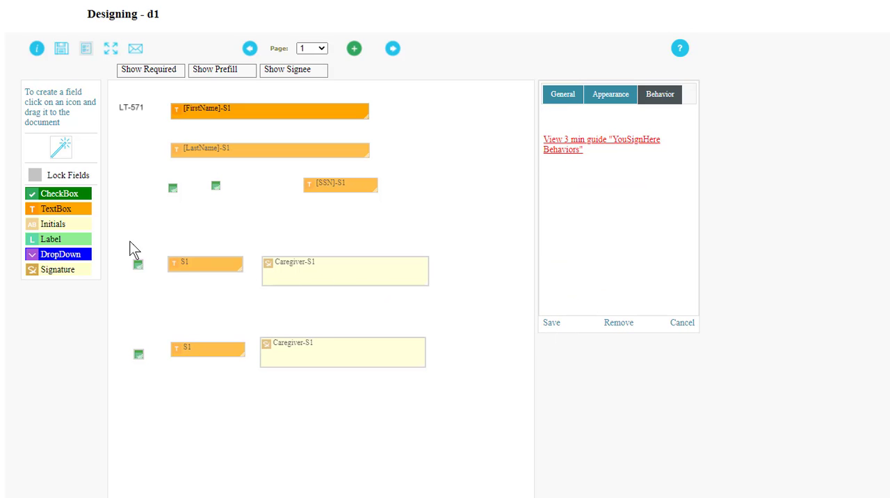
Check the group and behavior settings of both signature-row checkboxes, plus the upper one's required option and value
left_click(138, 265)
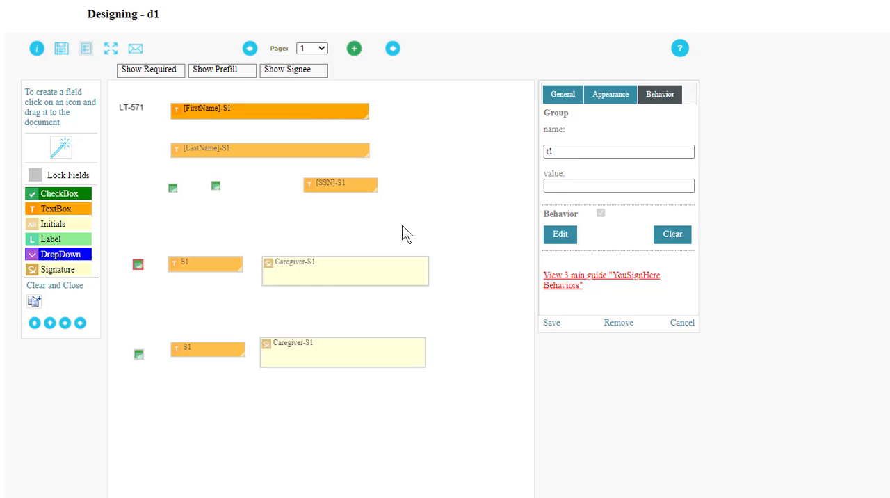
left_click(138, 353)
left_click(139, 264)
left_click(569, 98)
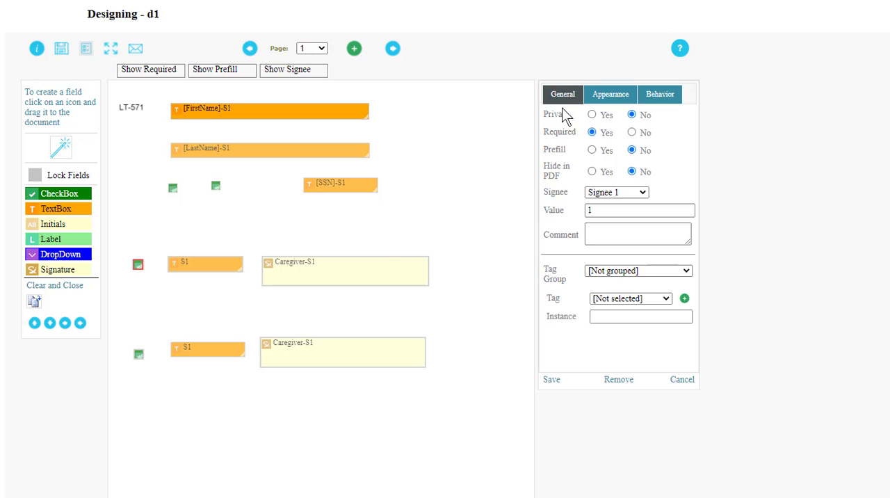
left_click(602, 211)
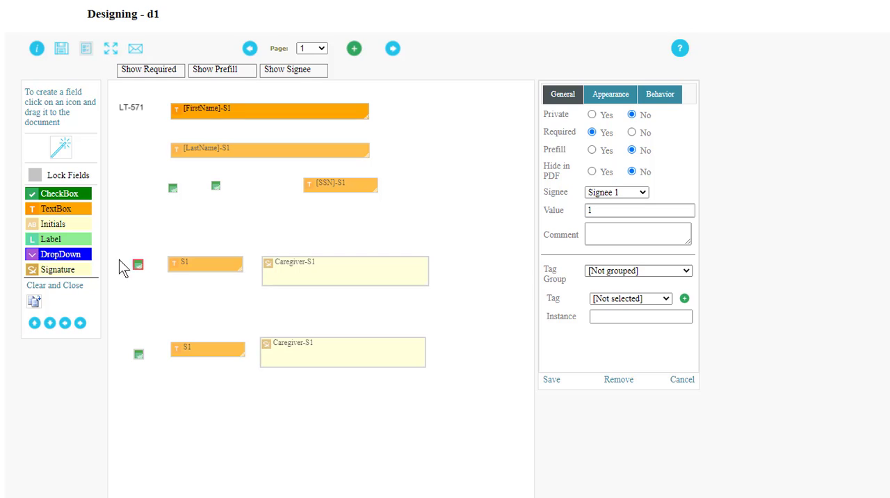